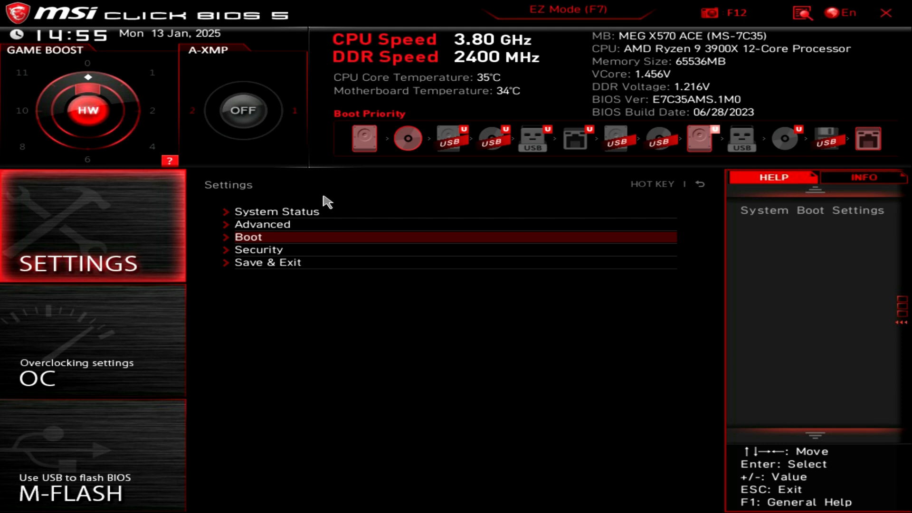
Open the Boot settings and look through the devices offered for Boot Option #1 without changing the selection
left_click(238, 240)
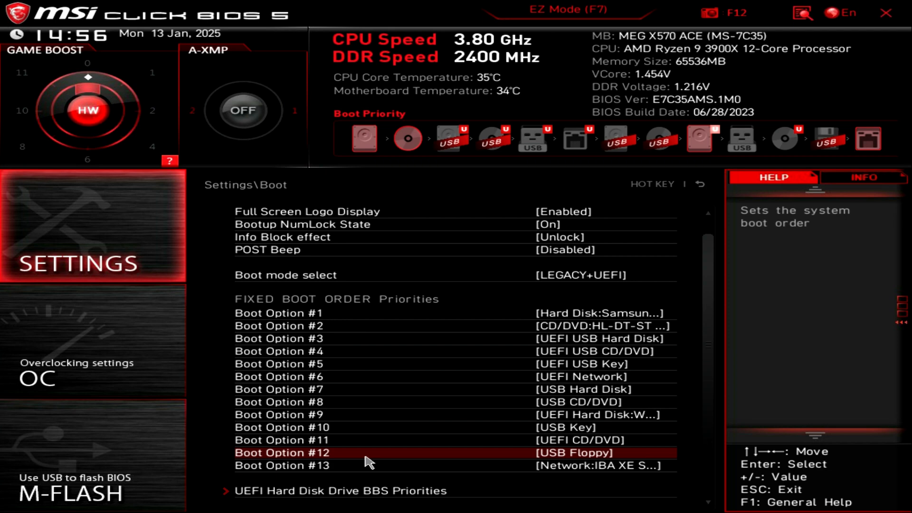
left_click(547, 319)
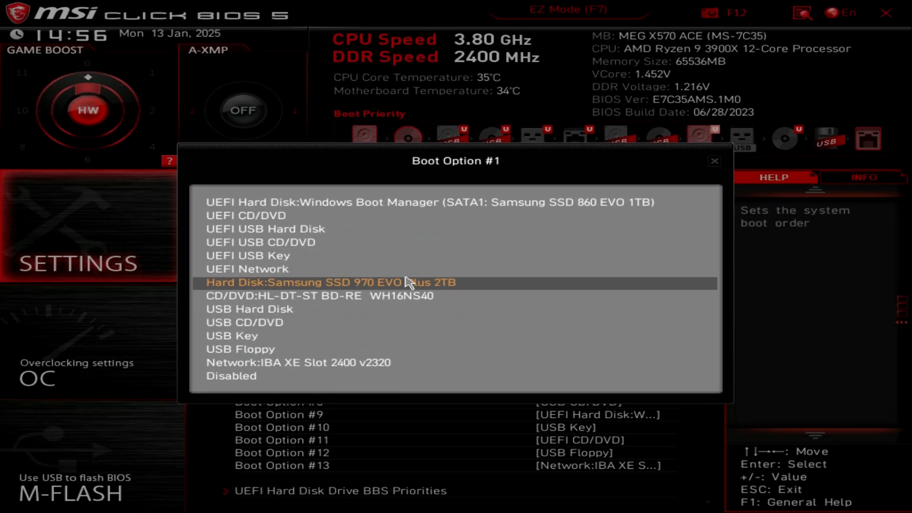
key("Up")
key("Up")
key("Up")
key("Up")
key("Up")
key("Up")
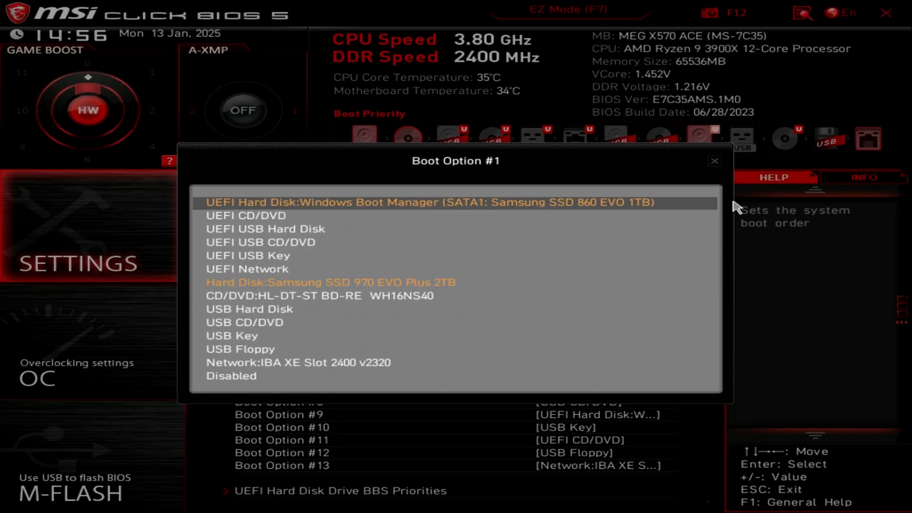
left_click(714, 161)
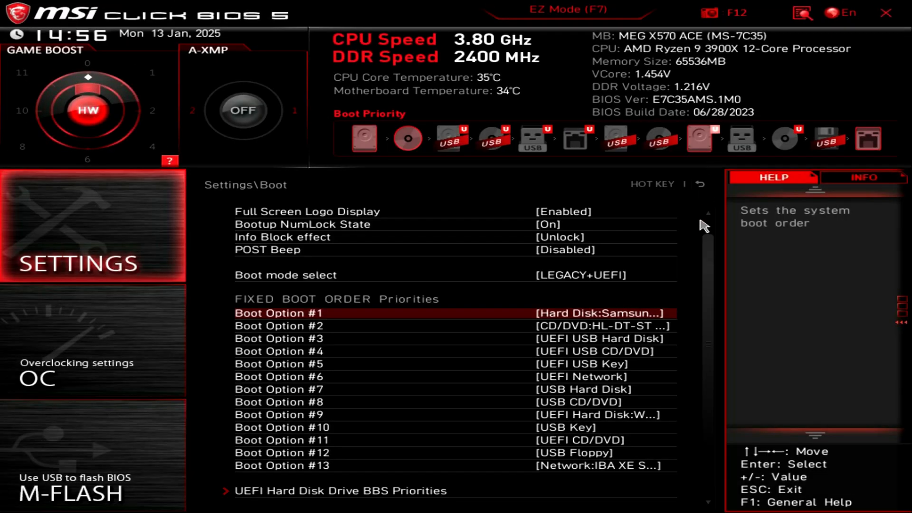
Set the boot mode to UEFI and check the devices offered for Boot Option #1
scroll(376, 315, "up", 1)
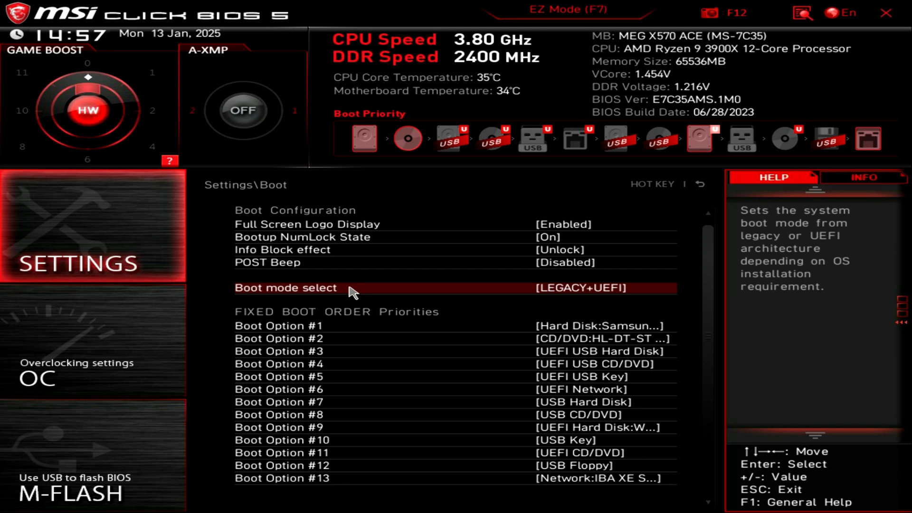
left_click(616, 286)
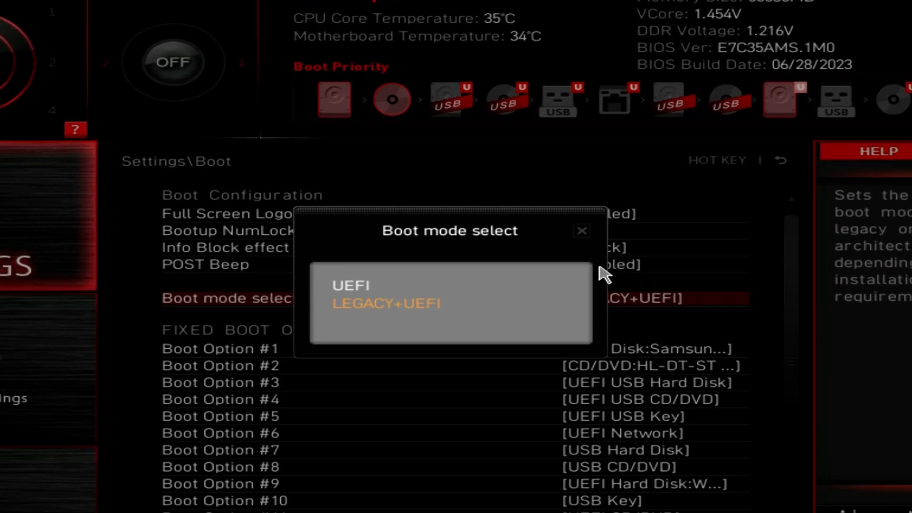
left_click(381, 294)
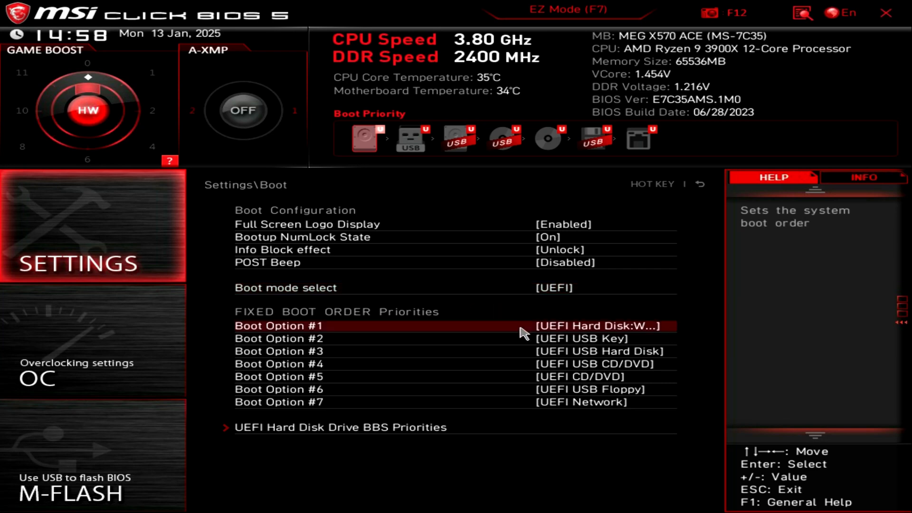
left_click(523, 327)
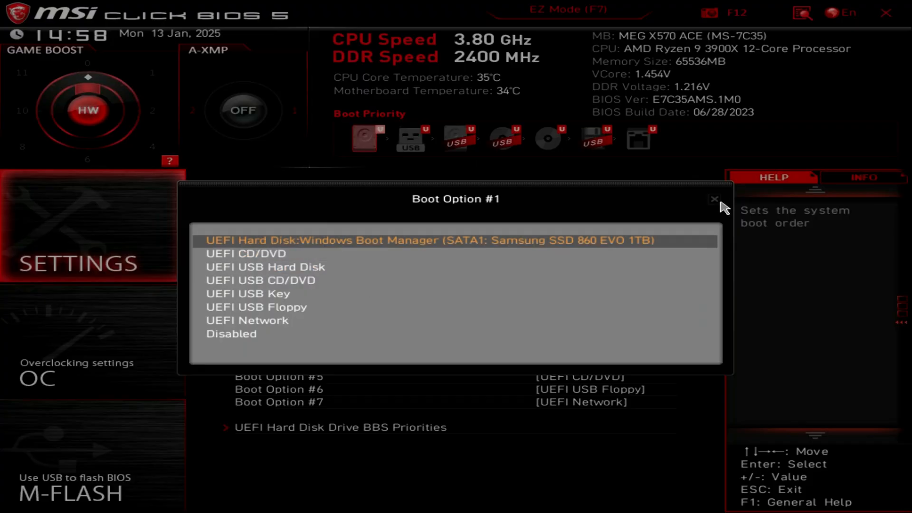
left_click(718, 200)
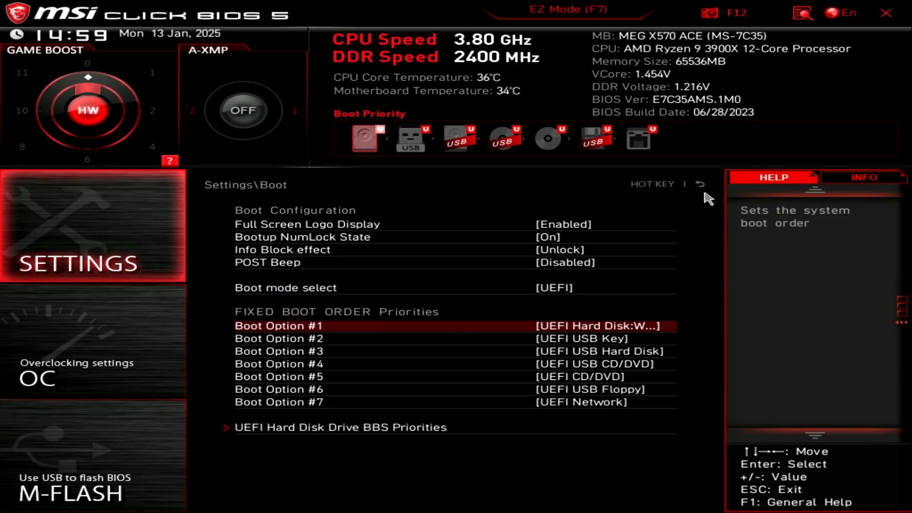
Discard the BIOS changes and exit the setup
left_click(700, 183)
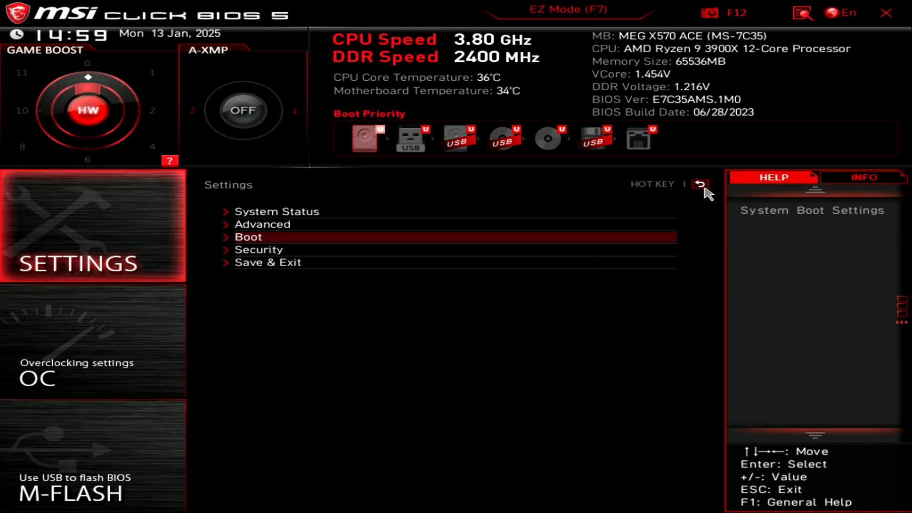
left_click(244, 263)
left_click(393, 213)
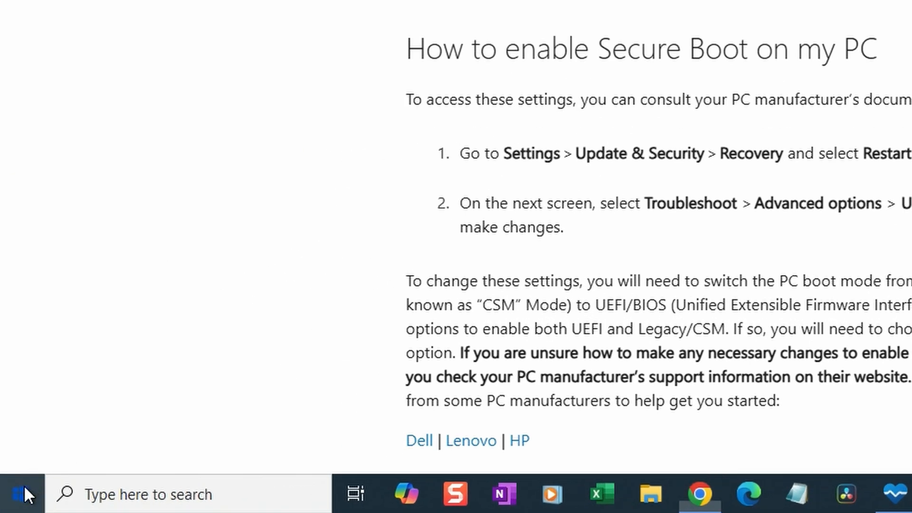
Open Disk Management in Windows and view the properties of Disk 5, which holds the C: drive
right_click(16, 499)
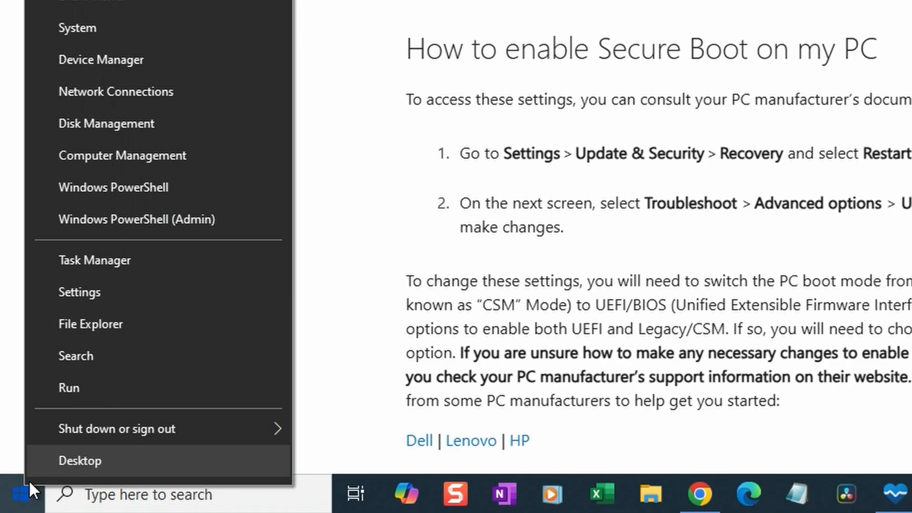
left_click(125, 122)
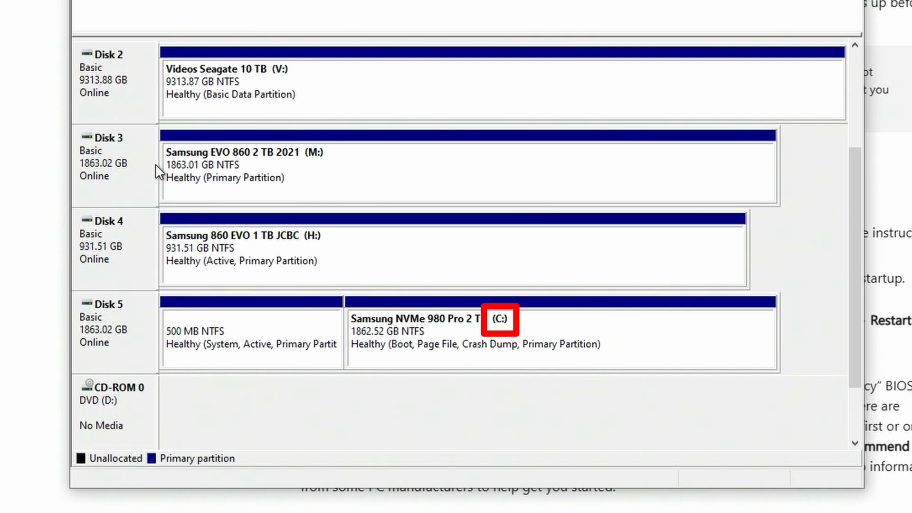
right_click(130, 347)
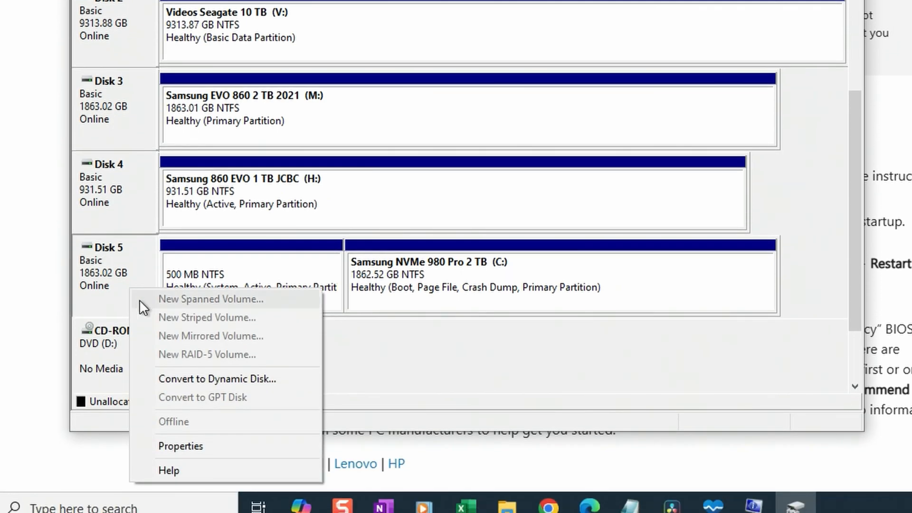
left_click(189, 444)
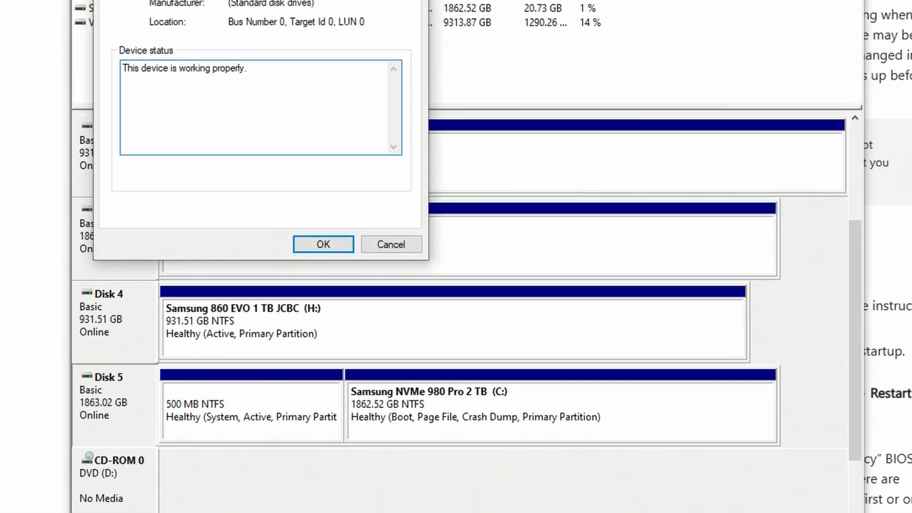
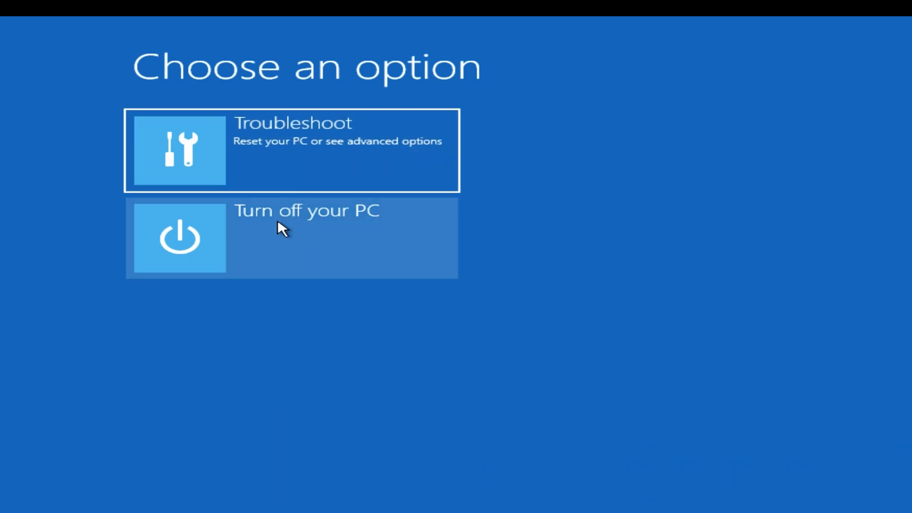
Turn off the PC from the recovery options, and in the BIOS Boot settings set the boot mode to UEFI
left_click(277, 218)
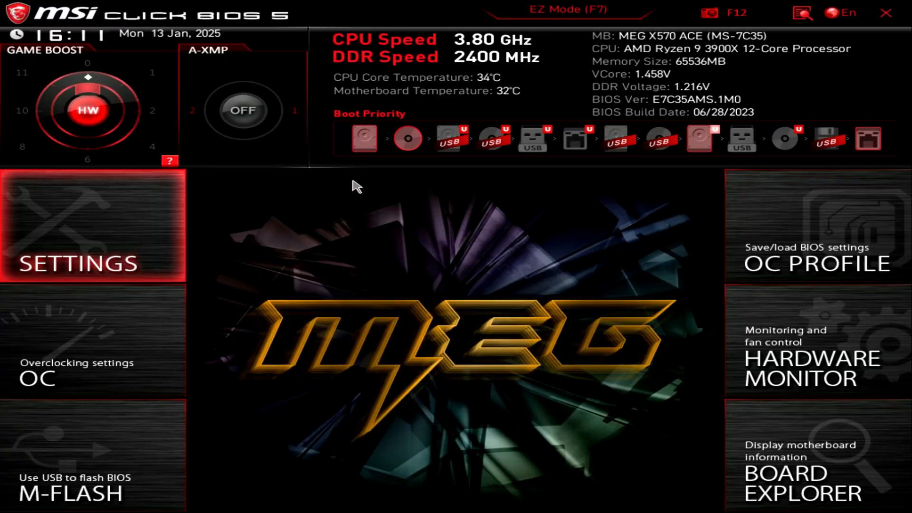
left_click(123, 205)
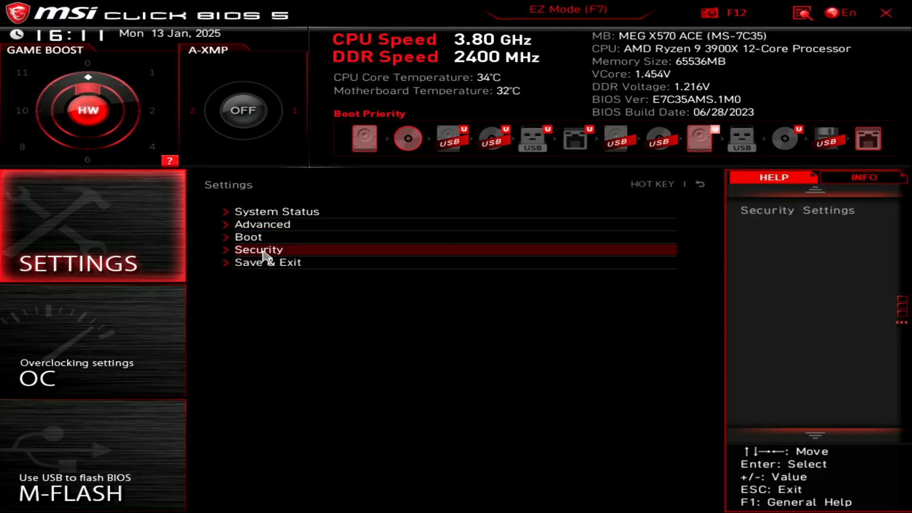
left_click(255, 242)
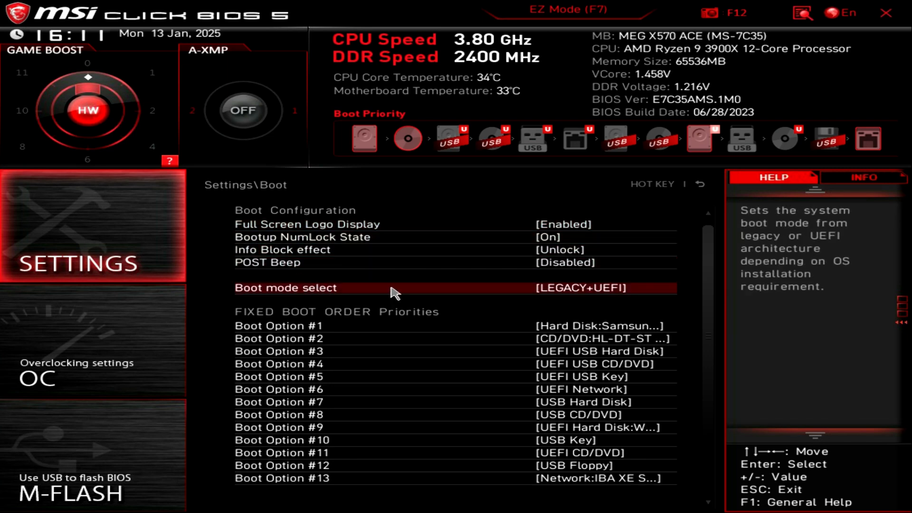
left_click(395, 294)
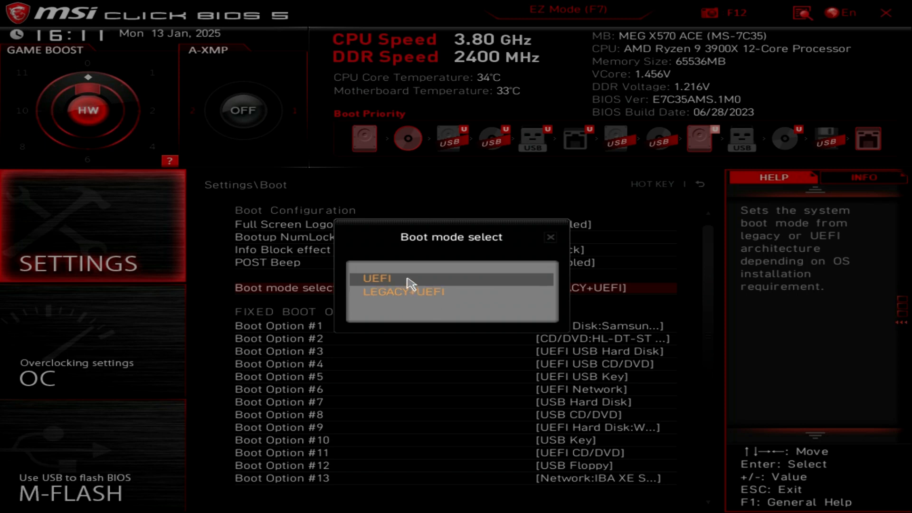
left_click(415, 285)
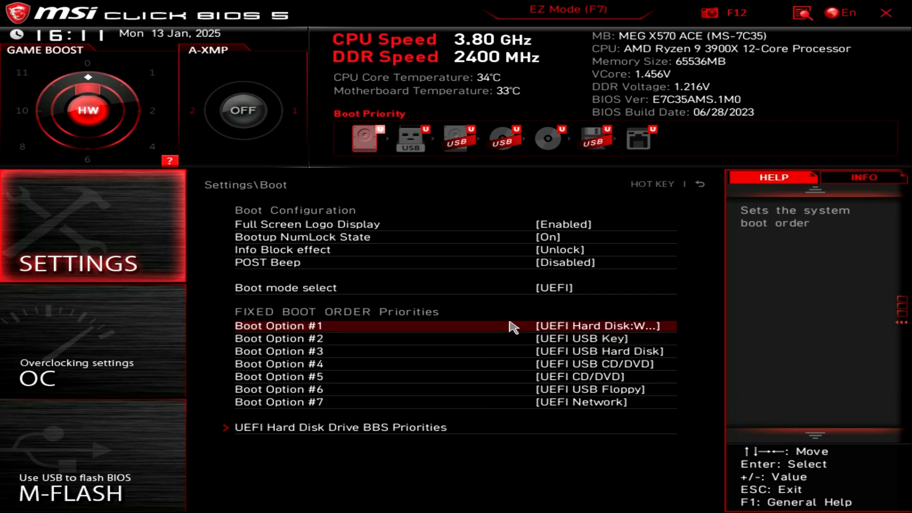
Make Windows Boot Manager (Samsung SSD 970 EVO Plus 2TB) Boot Option #1 in the UEFI Hard Disk Drive BBS Priorities and the fixed boot order
left_click(513, 328)
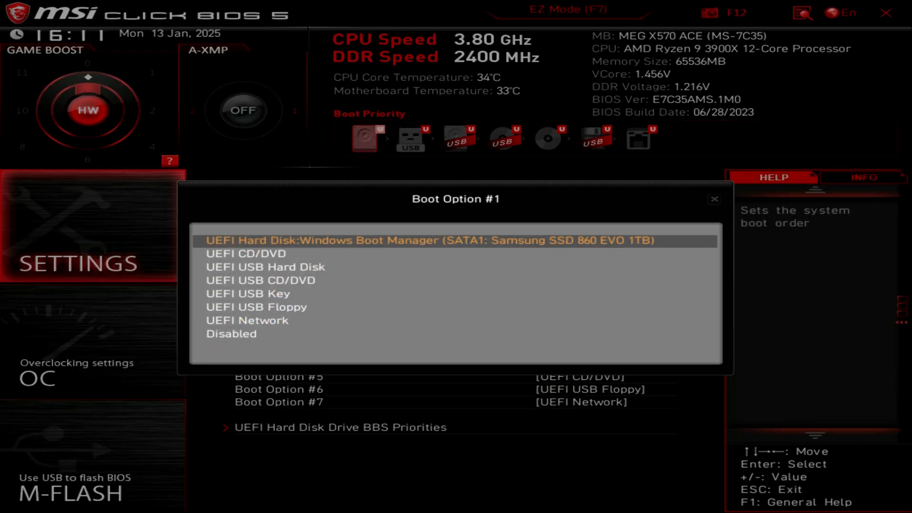
left_click(715, 200)
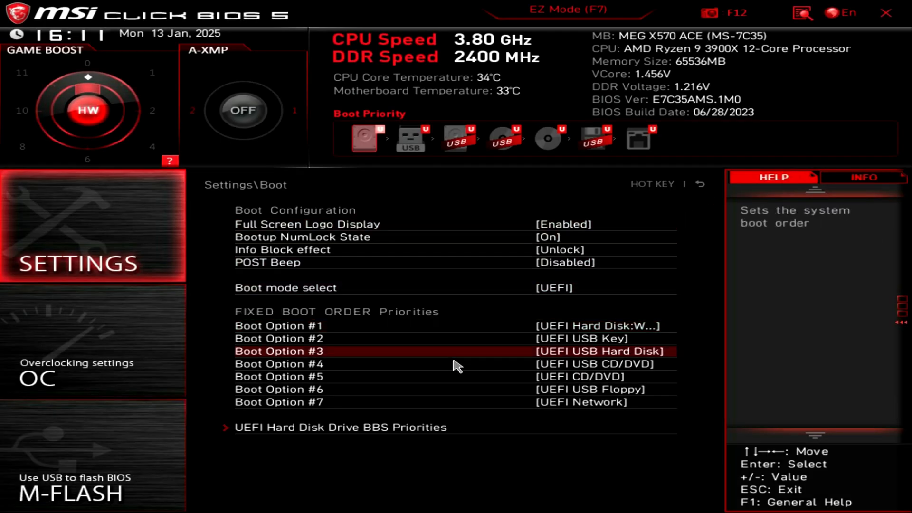
left_click(362, 430)
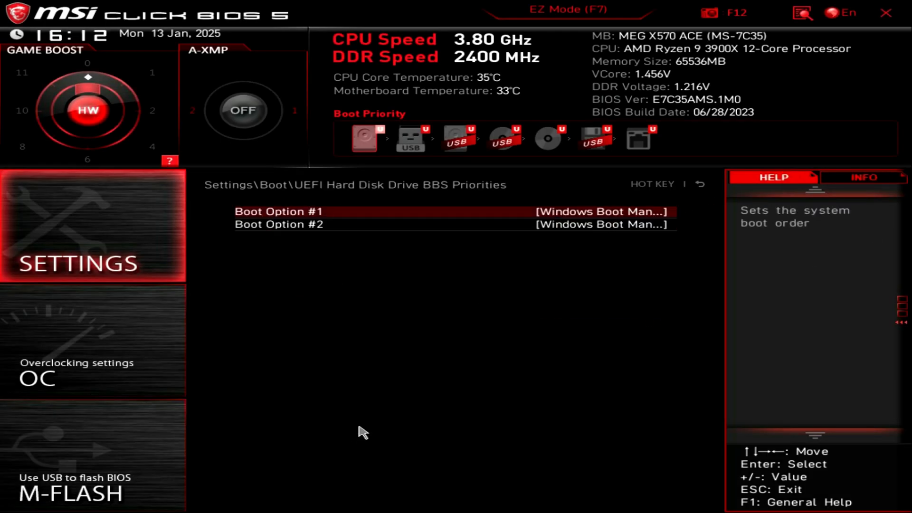
left_click(549, 212)
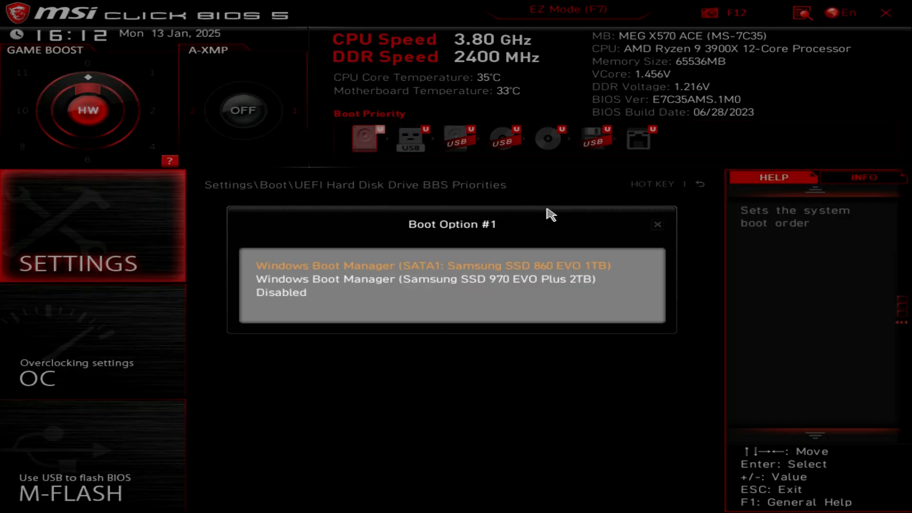
left_click(454, 283)
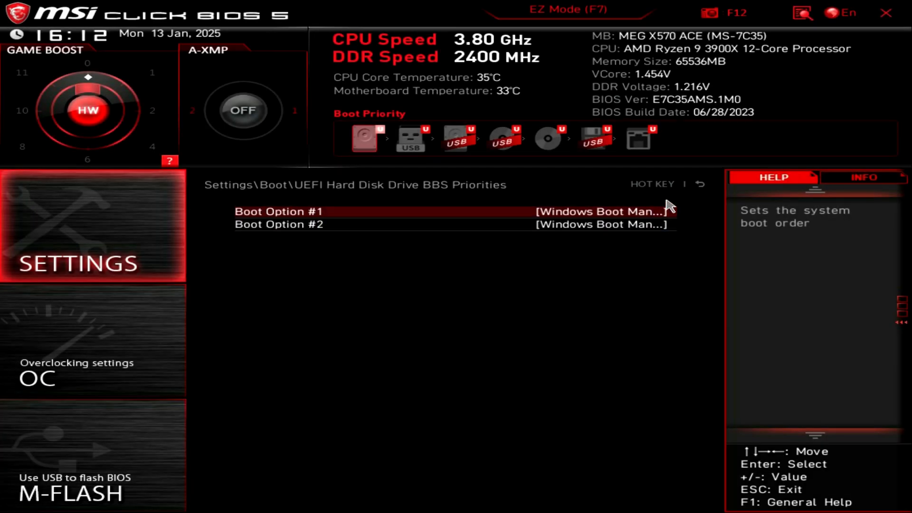
left_click(701, 185)
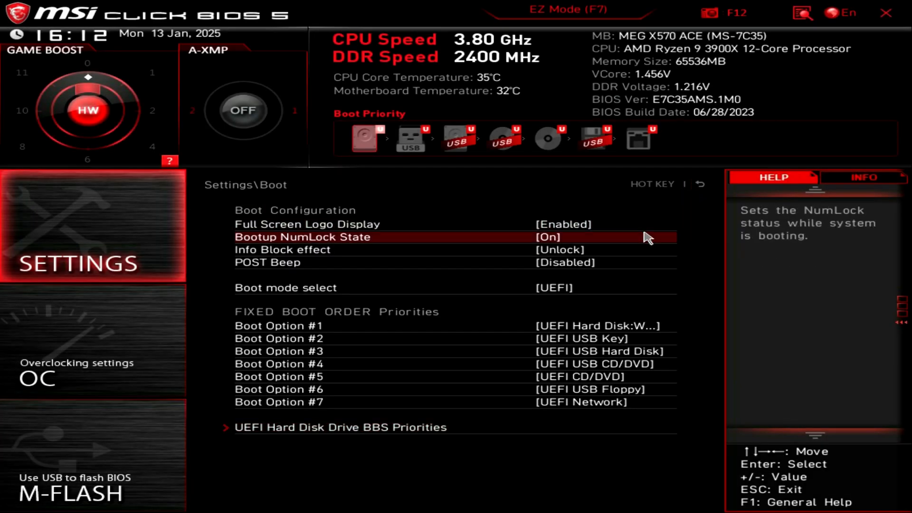
left_click(588, 329)
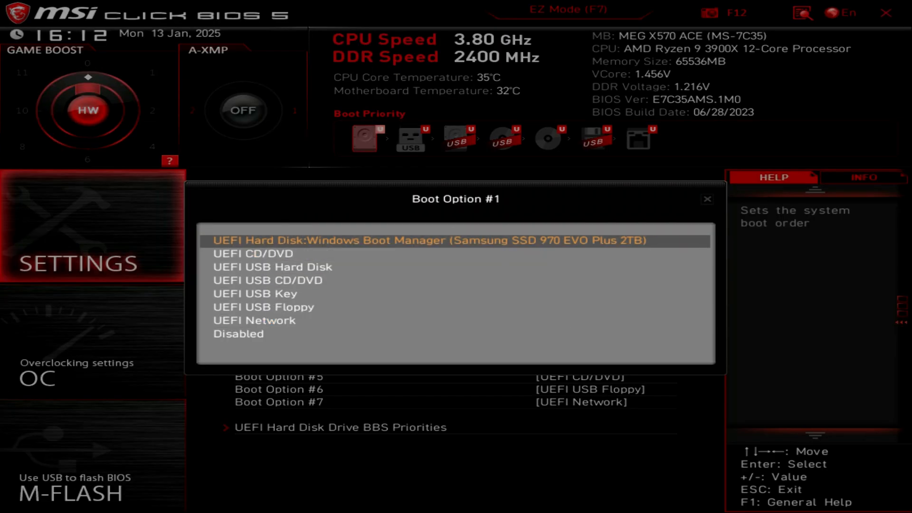
left_click(506, 244)
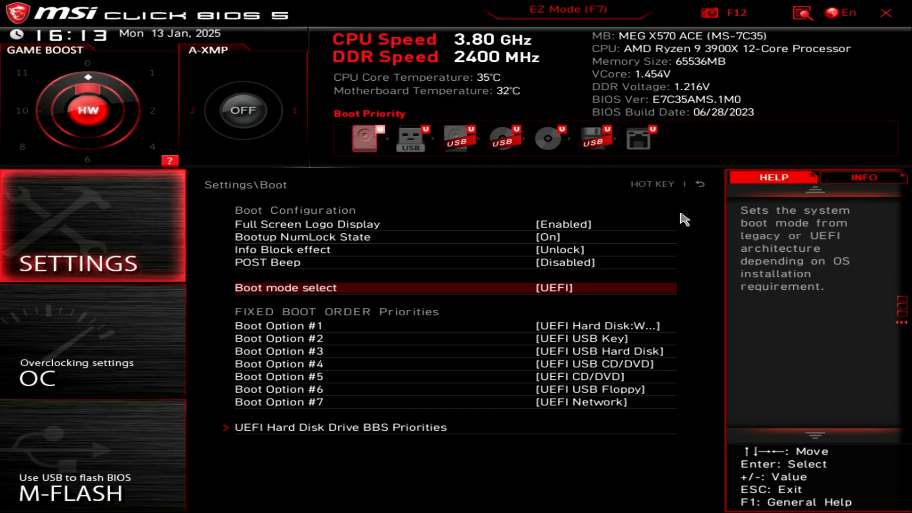
Save the BIOS changes and reboot the PC
left_click(700, 185)
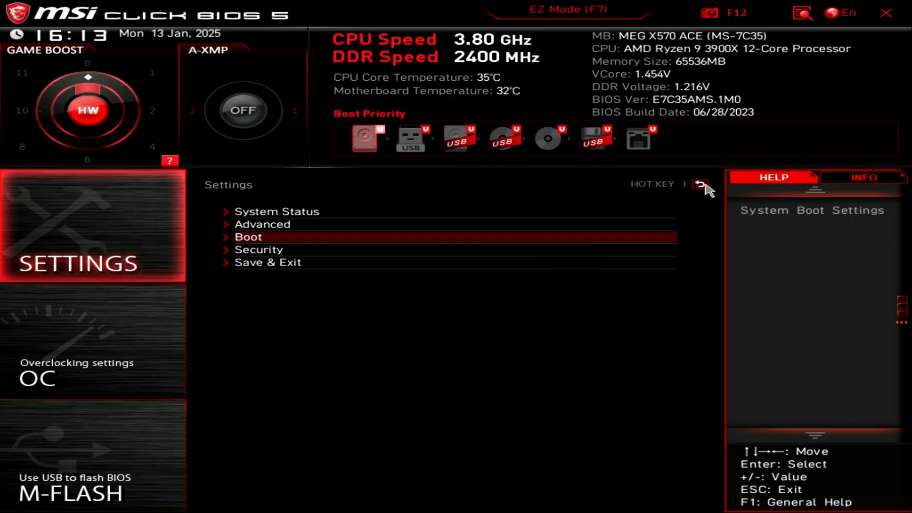
left_click(301, 264)
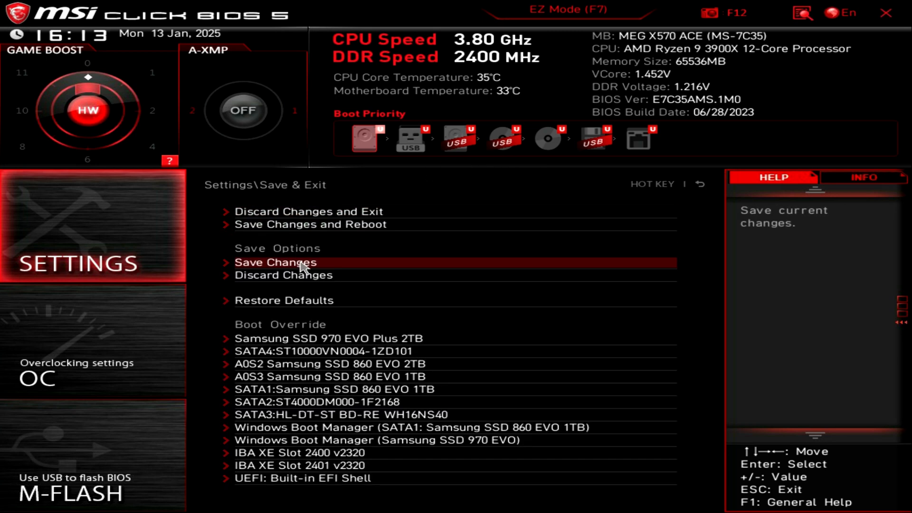
left_click(321, 228)
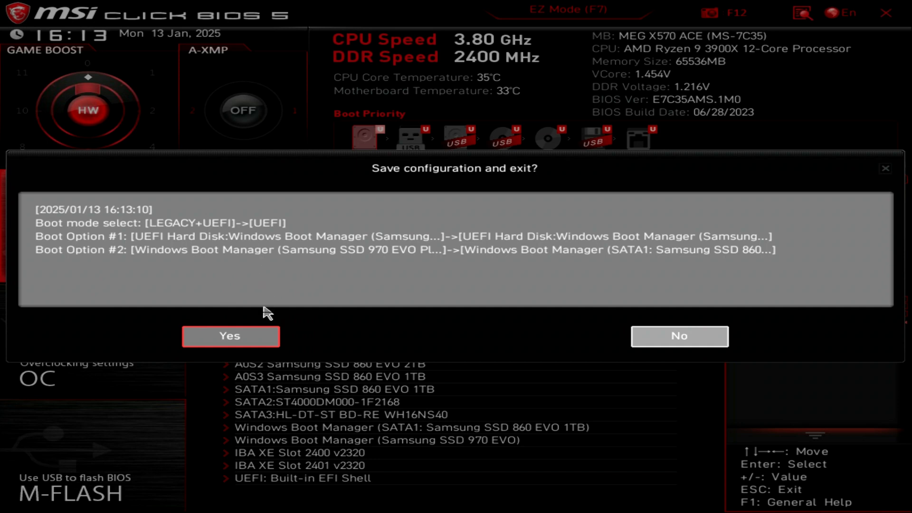
left_click(248, 343)
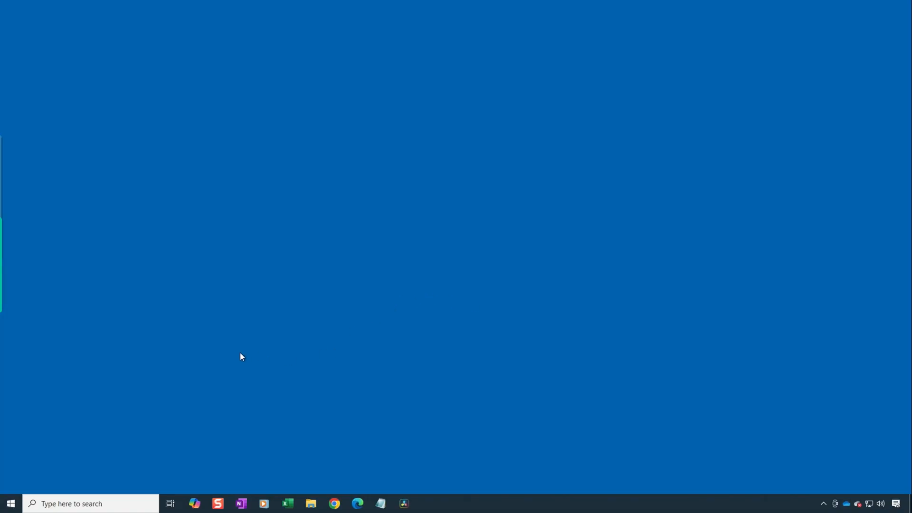
Open Disk Management in Windows
right_click(13, 504)
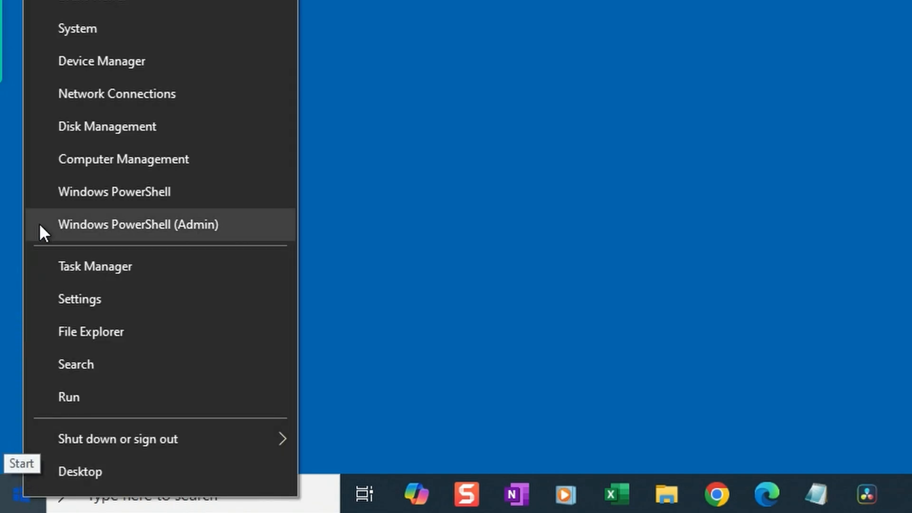
left_click(86, 128)
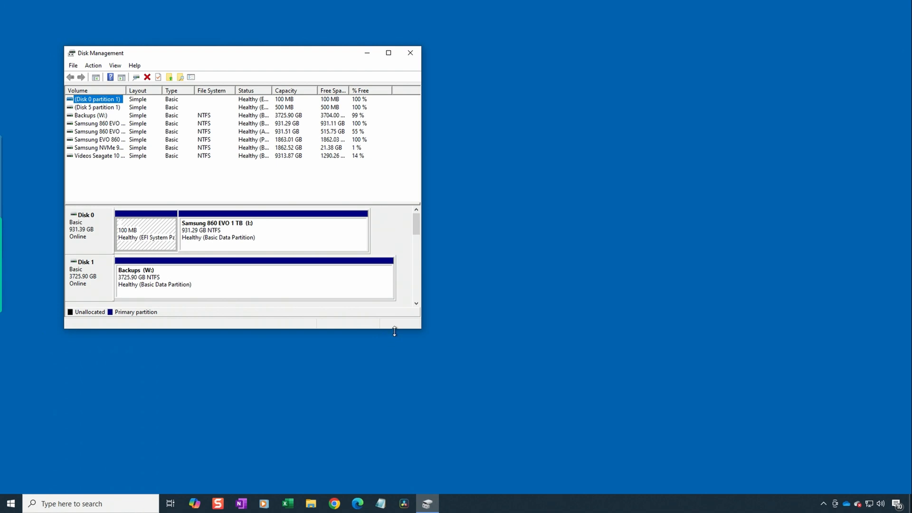
Enlarge the Disk Management window and view the volume properties of Disk 5 to check its partition style
left_click_drag(422, 331, 509, 449)
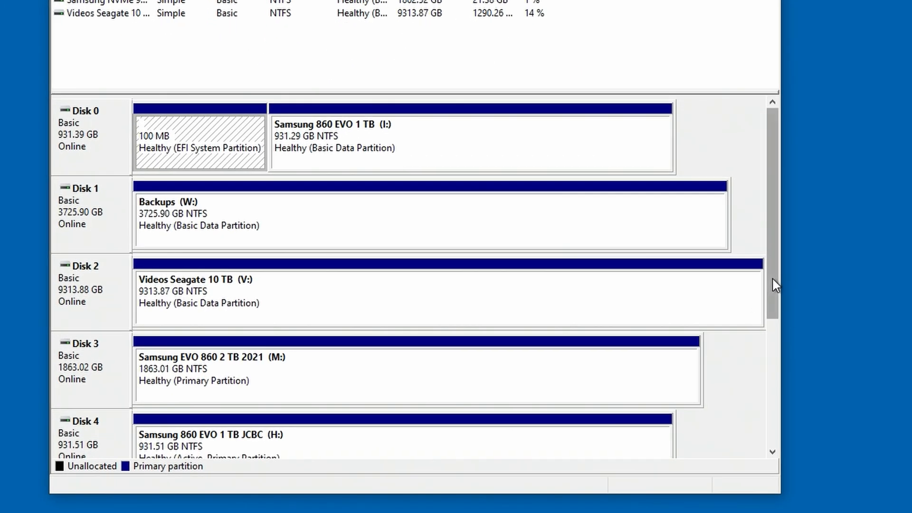
left_click_drag(503, 319, 508, 374)
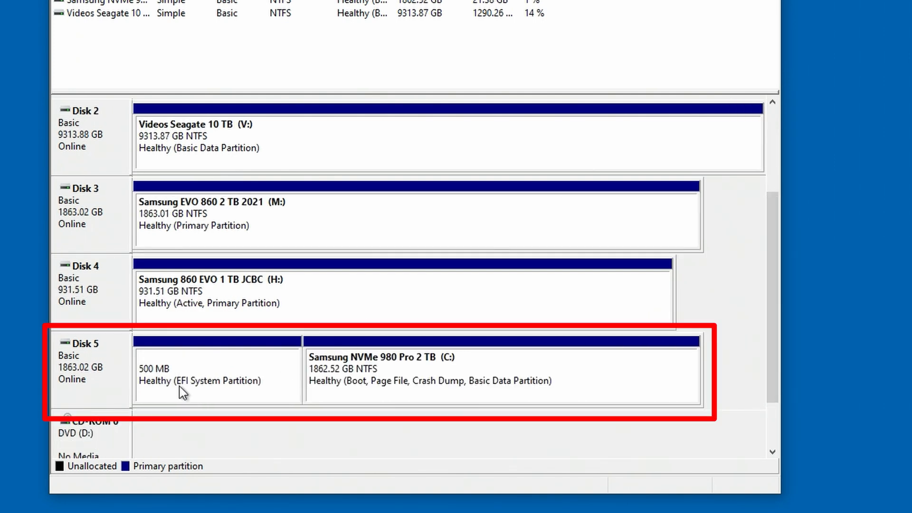
right_click(101, 369)
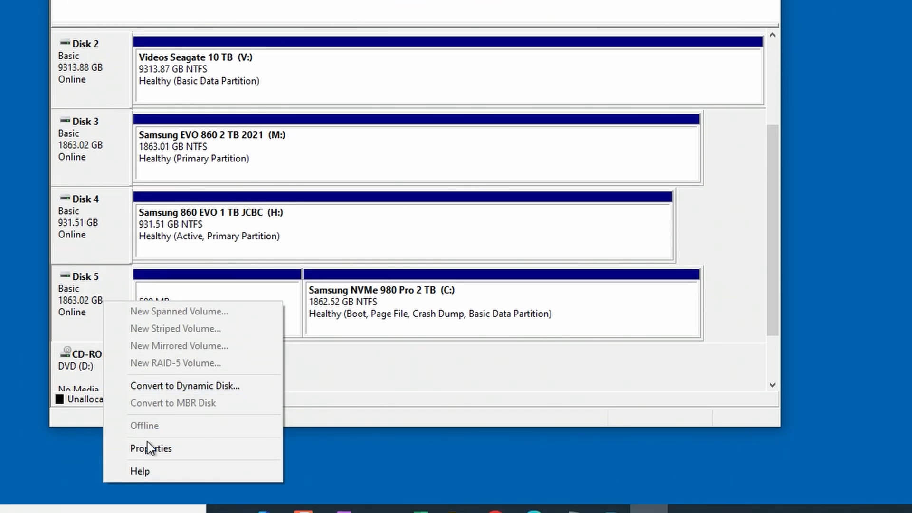
left_click(157, 451)
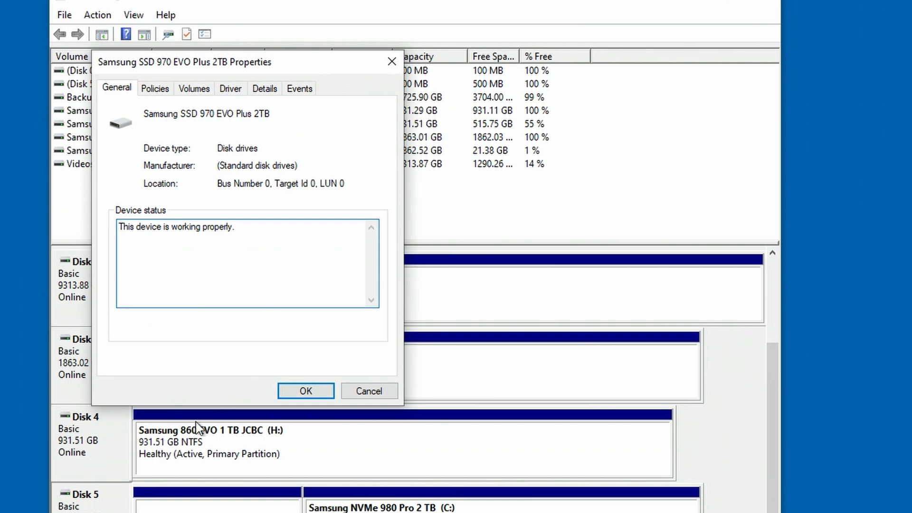
left_click(201, 88)
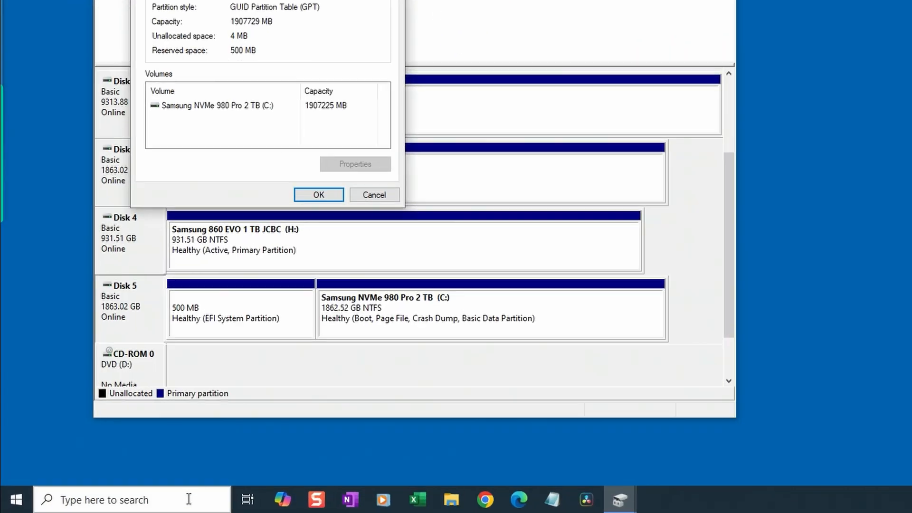
Search Windows for "info" and open System Information
left_click(128, 504)
type("info")
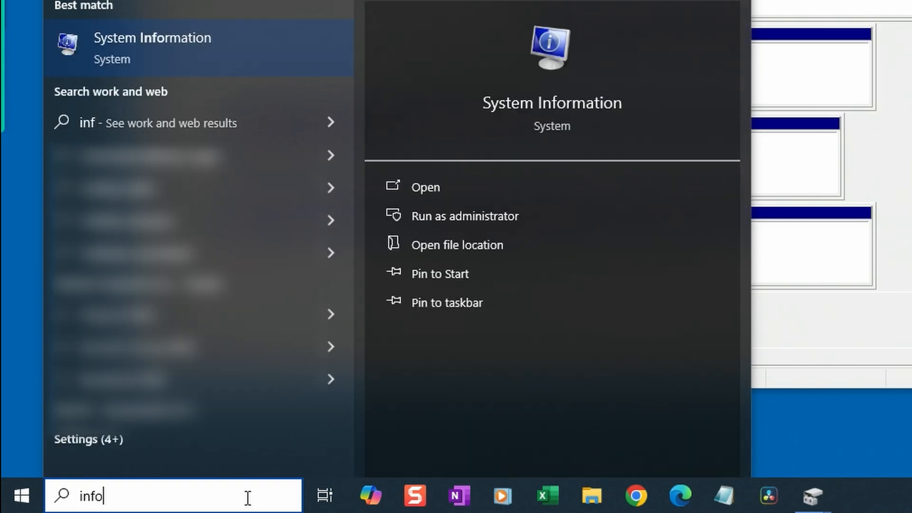
left_click(442, 192)
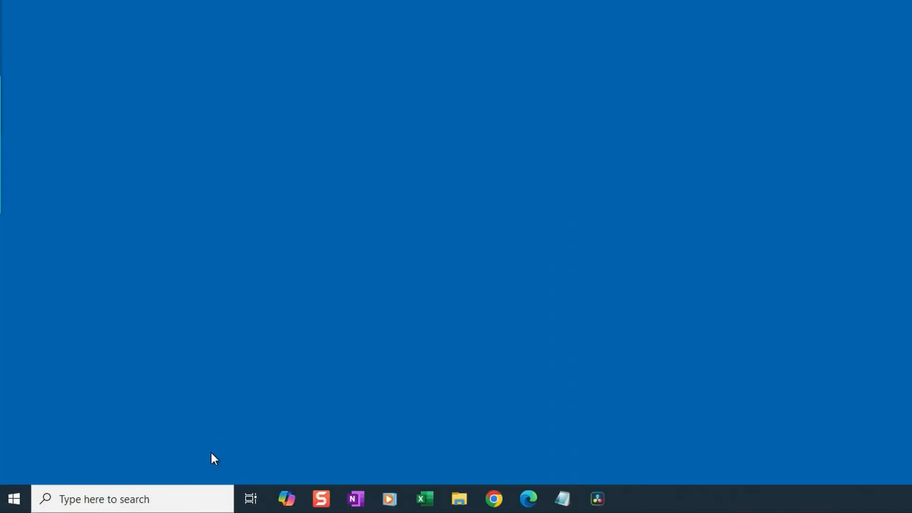
Open PC Health Check and check whether this PC meets the Windows 11 system requirements
left_click(199, 494)
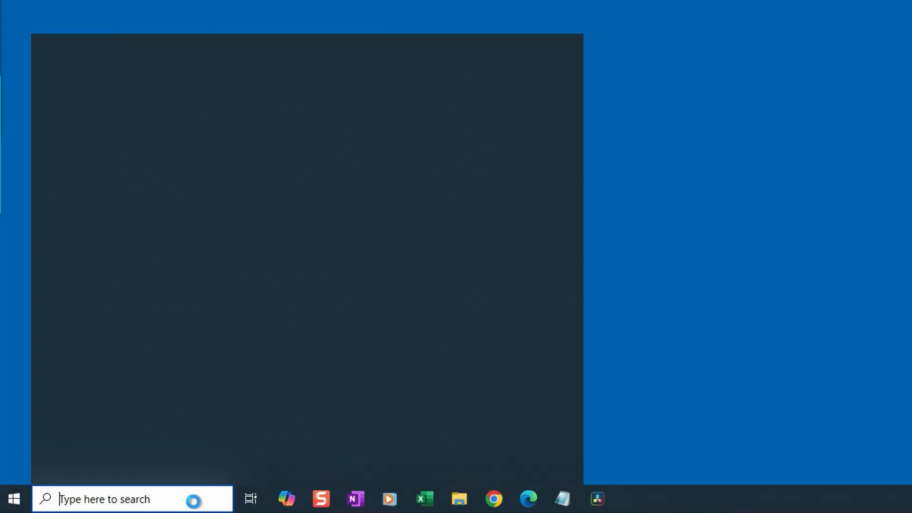
left_click(164, 236)
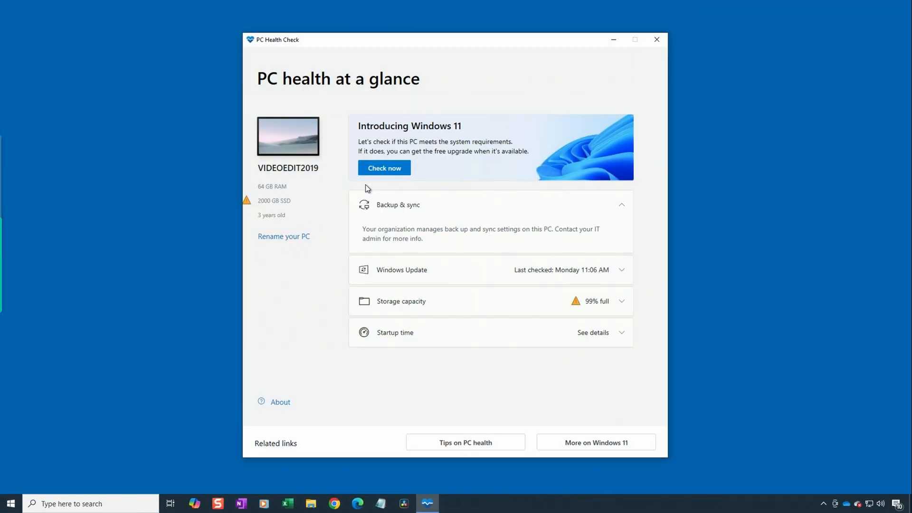
left_click(399, 175)
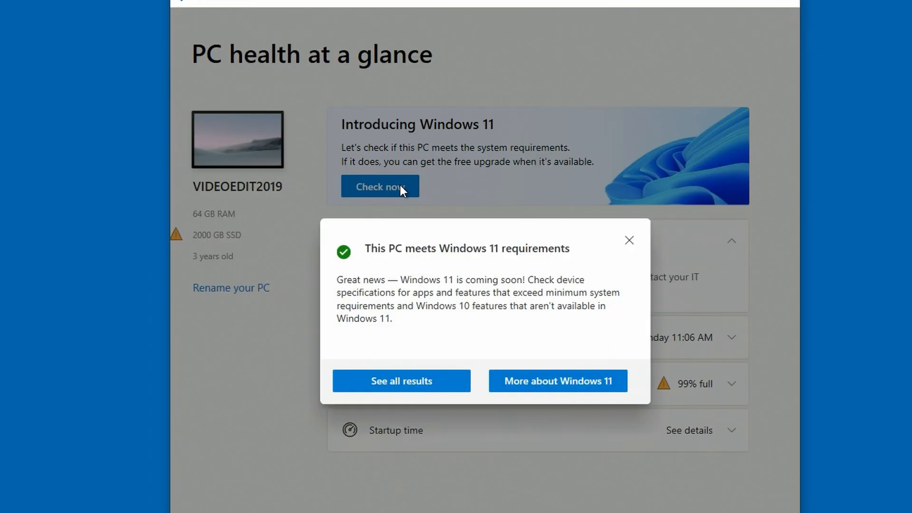